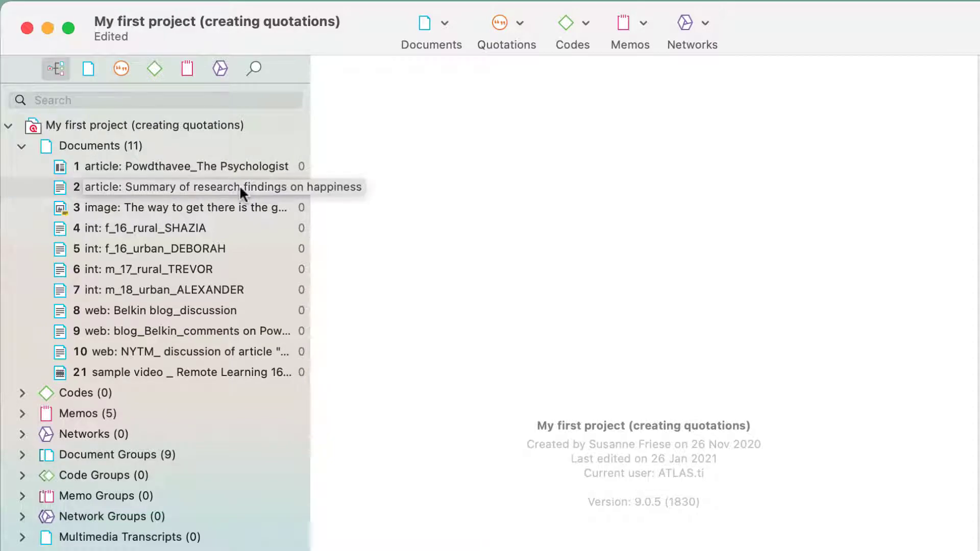
Open the happiness article, make its opening sentence quotation 2:1, and begin naming it
double_click(240, 186)
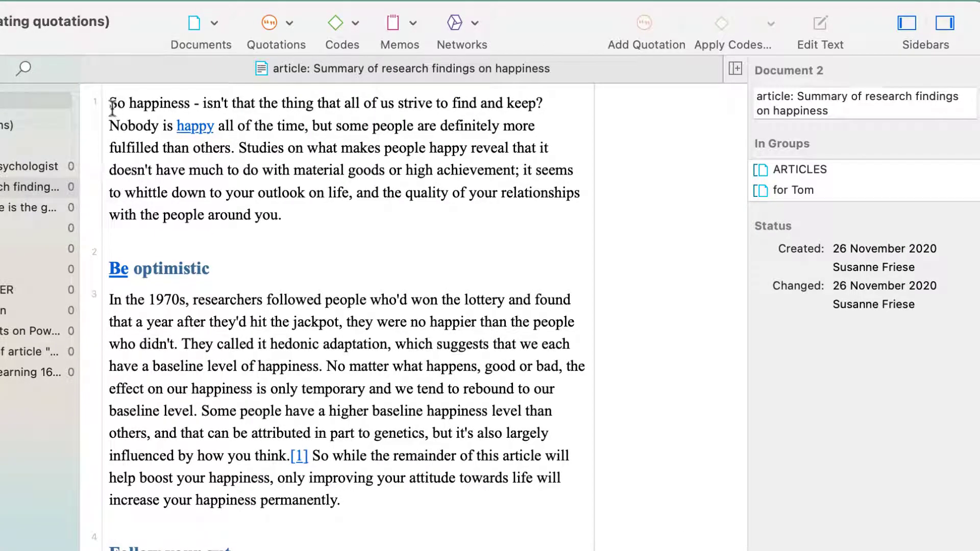
left_click_drag(109, 103, 555, 113)
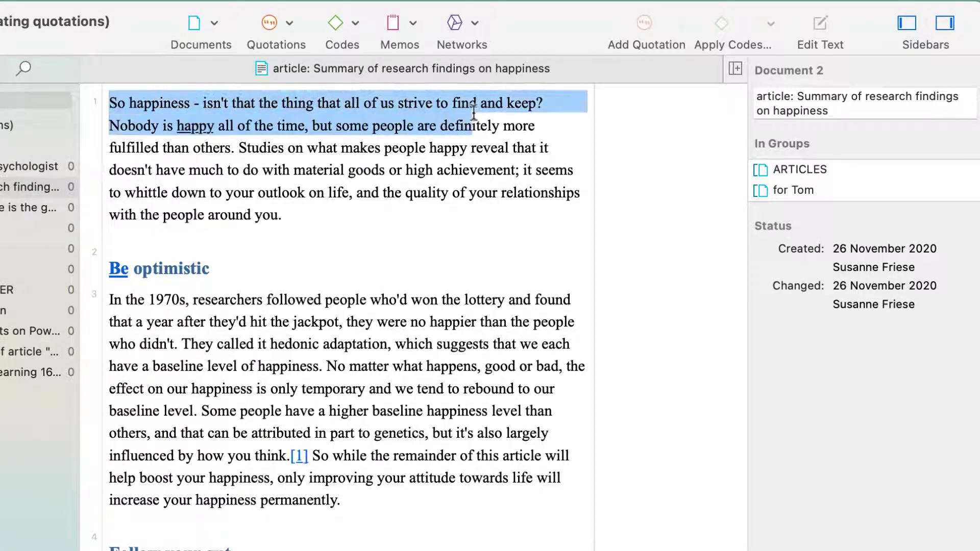
right_click(540, 107)
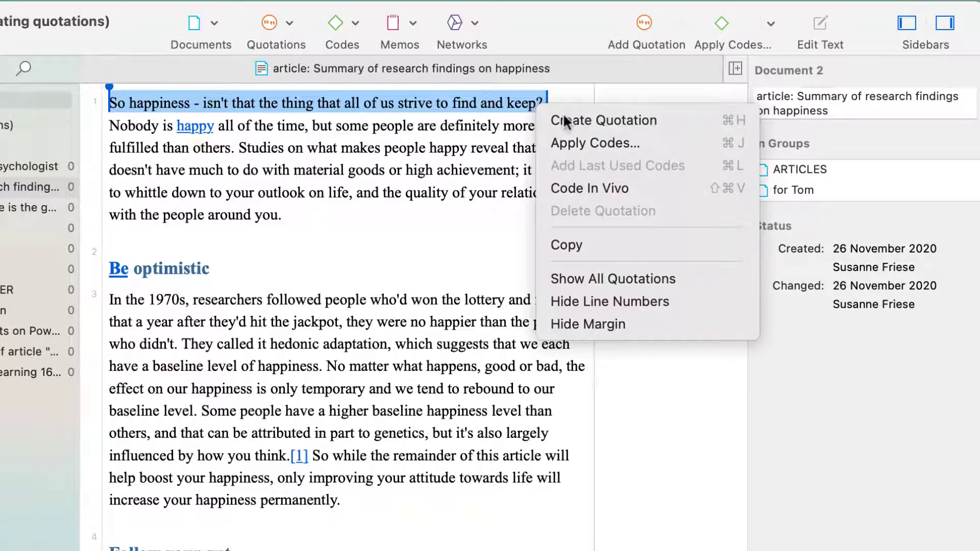
left_click(604, 120)
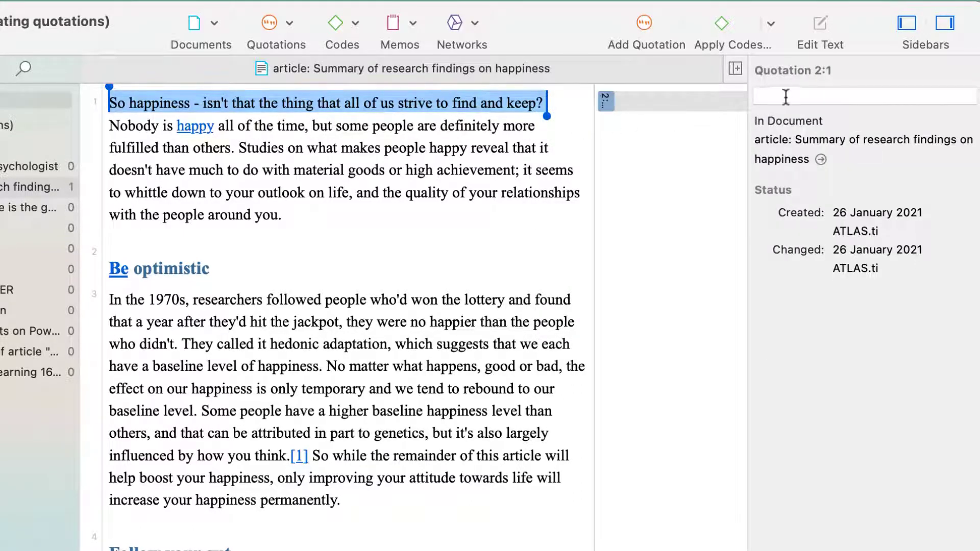
left_click(859, 96)
type("What does happine")
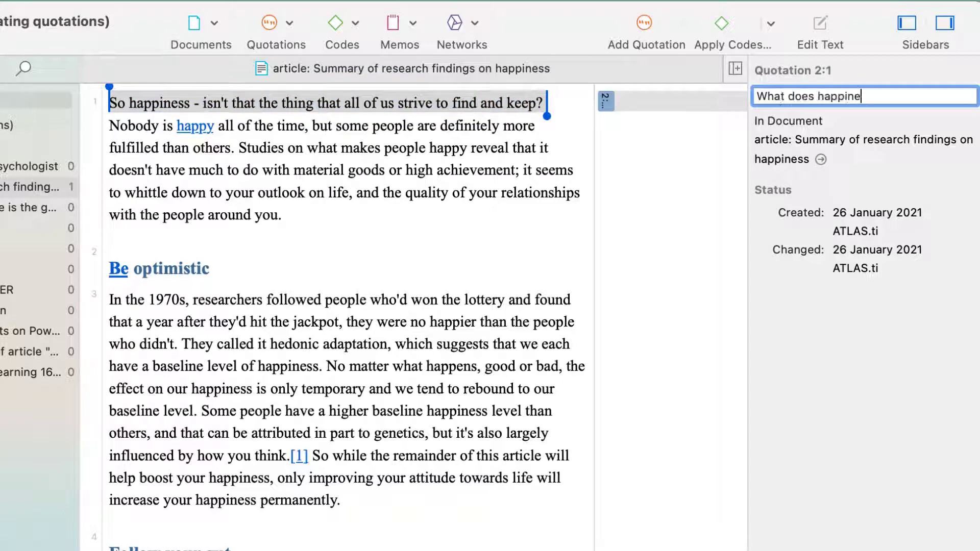
type("ss mean?")
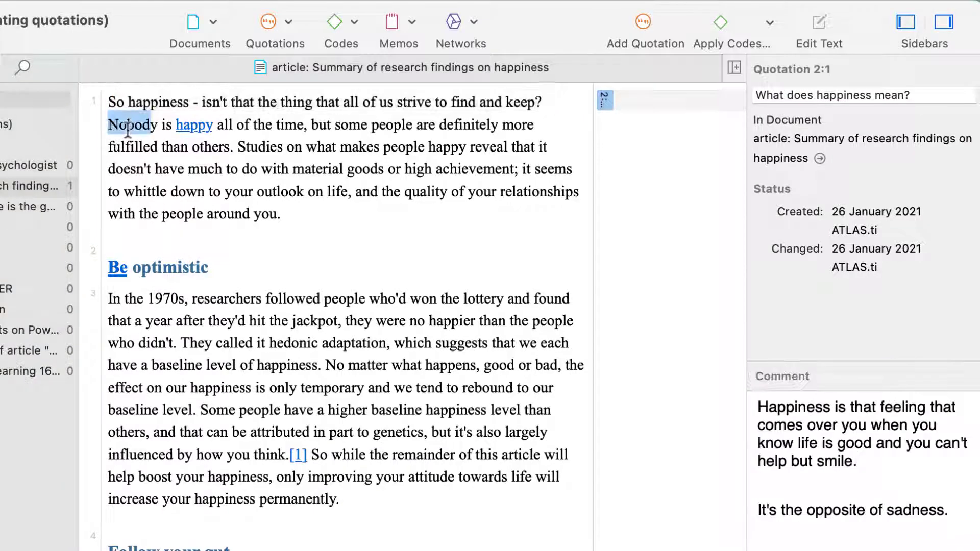
Make the 'Nobody … others' sentence quotation 2:2, named 'Difference between people'
left_click_drag(109, 126, 227, 139)
right_click(228, 142)
left_click(307, 150)
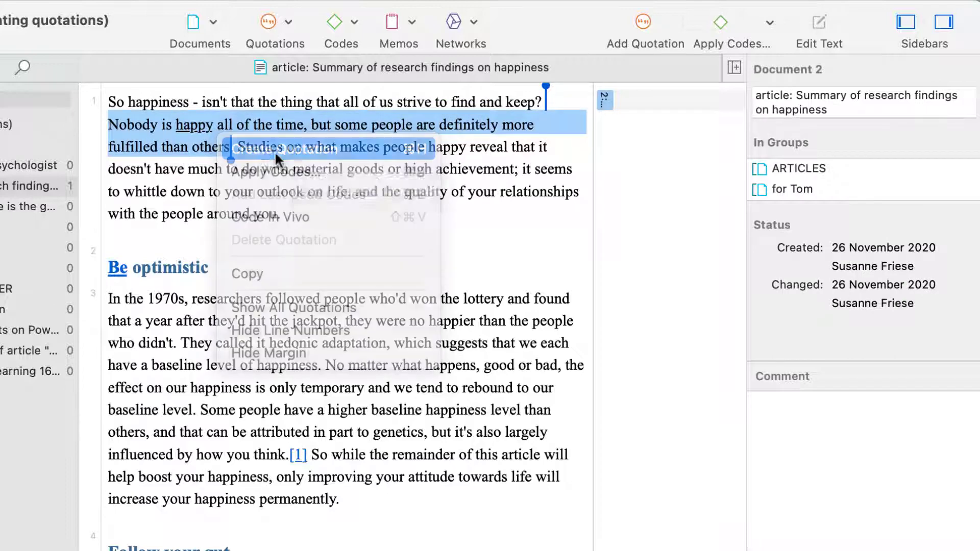
left_click(819, 95)
type("Diff")
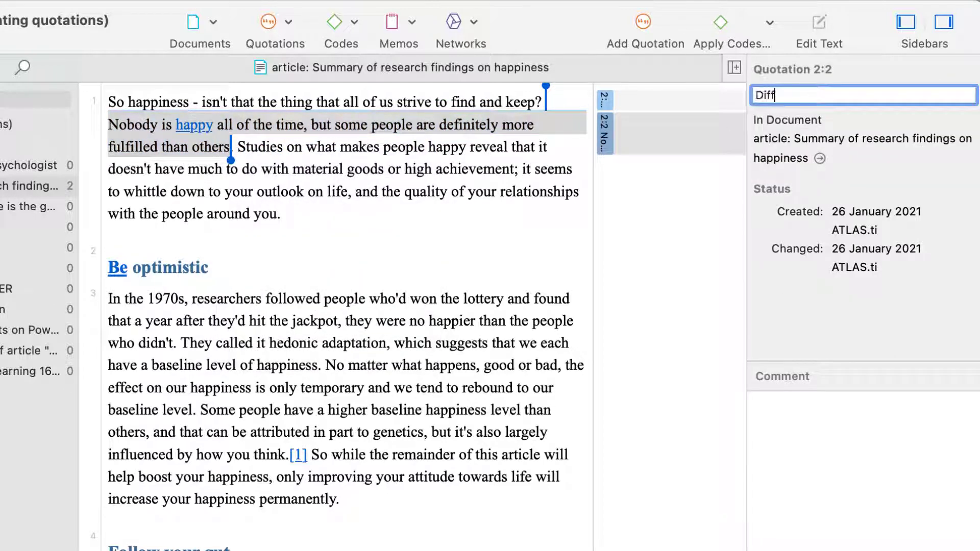
type("erence between people")
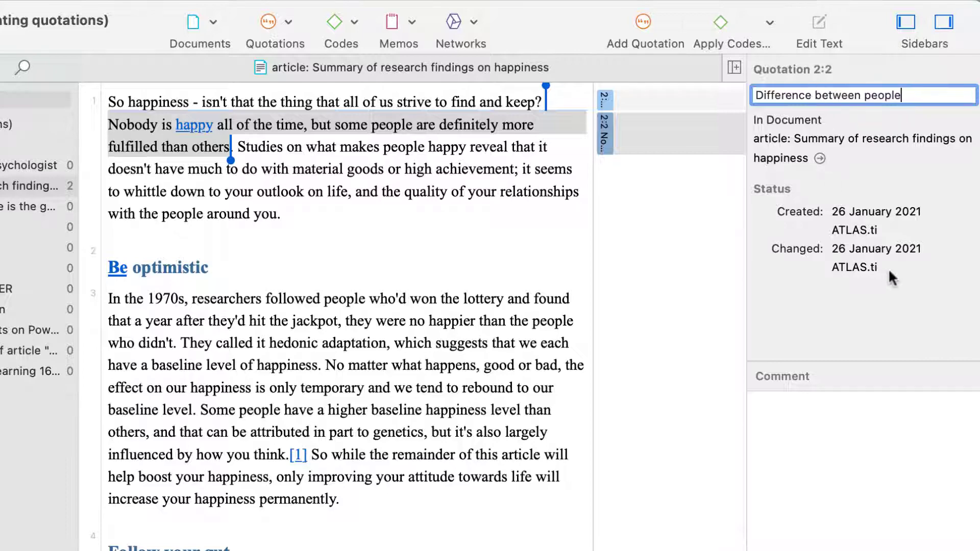
left_click(240, 147)
left_click_drag(239, 147, 280, 213)
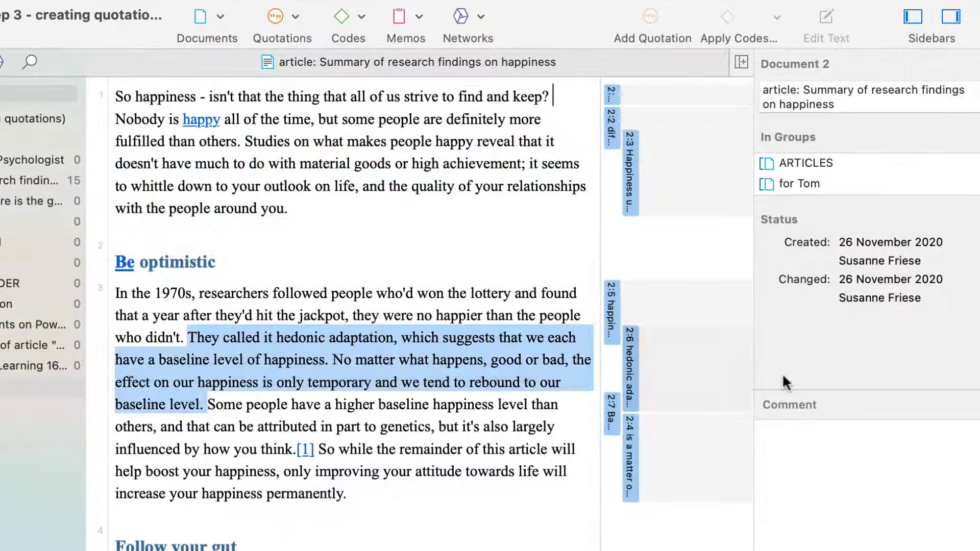
In the Quotation Manager, apply a new 'ways to achieve happiness' code to quotation 2:1
left_click(296, 17)
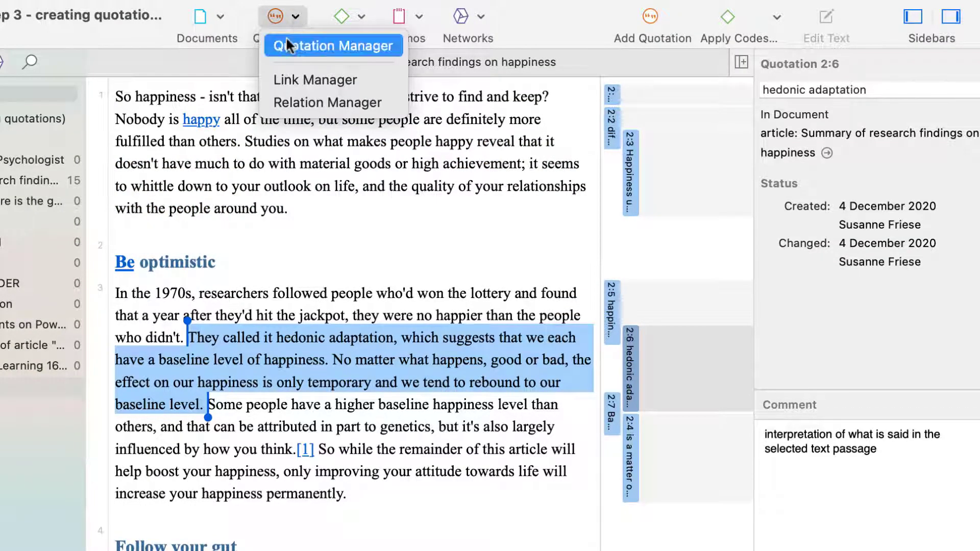
left_click(333, 46)
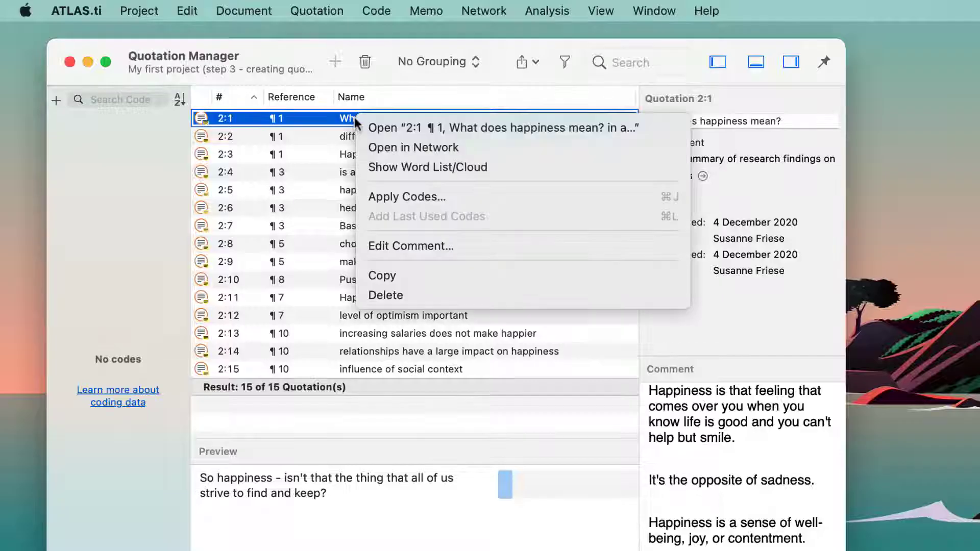
left_click(411, 196)
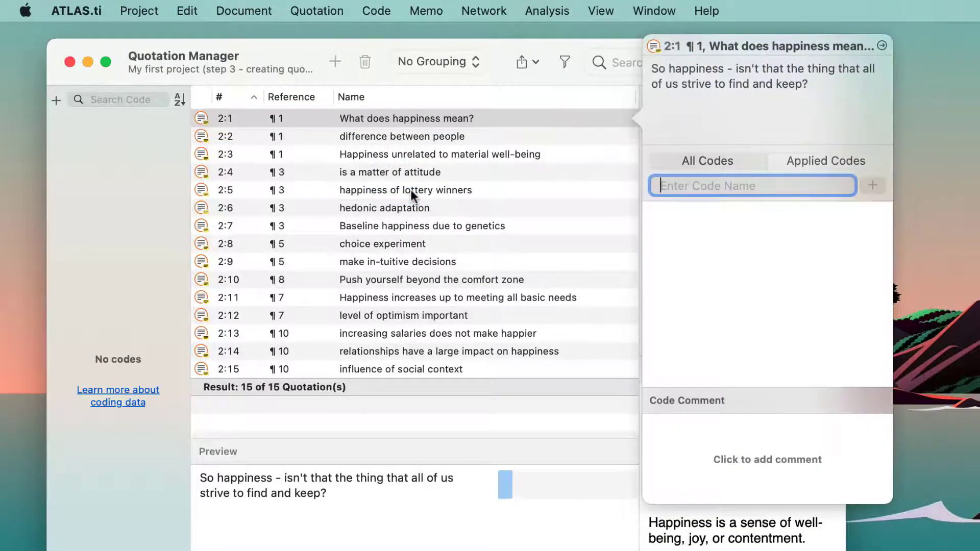
type("ways to achieve ")
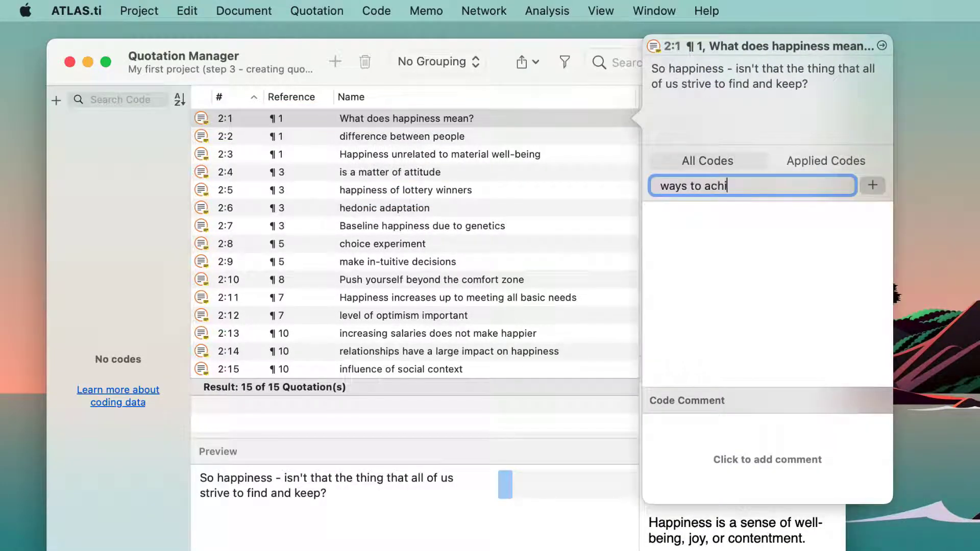
type("happiness")
key("Return")
Code quotation 2:9 with 'ways to achieve happiness' by dragging it onto the code
mouse_move(396, 264)
left_mouse_down()
mouse_move(286, 223)
mouse_move(163, 128)
left_mouse_up()
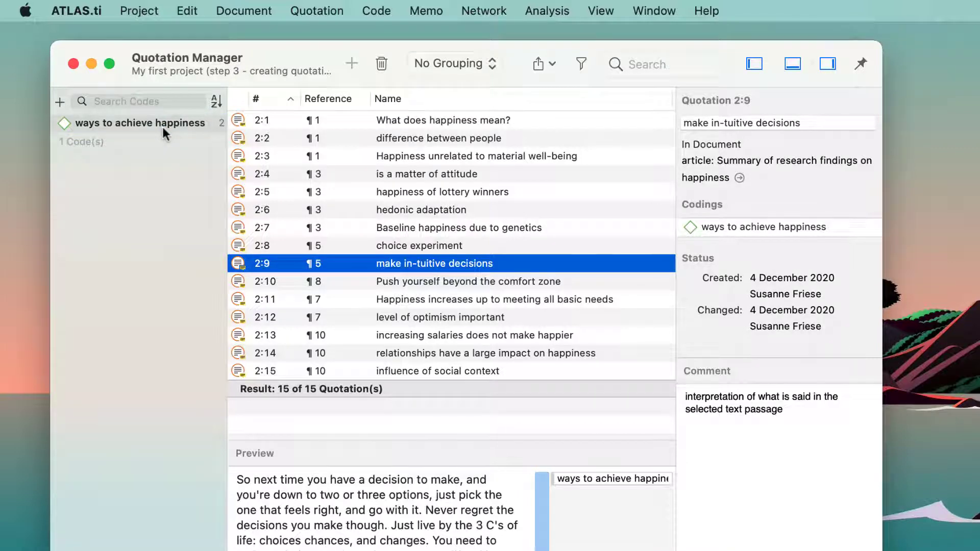
left_click(407, 210)
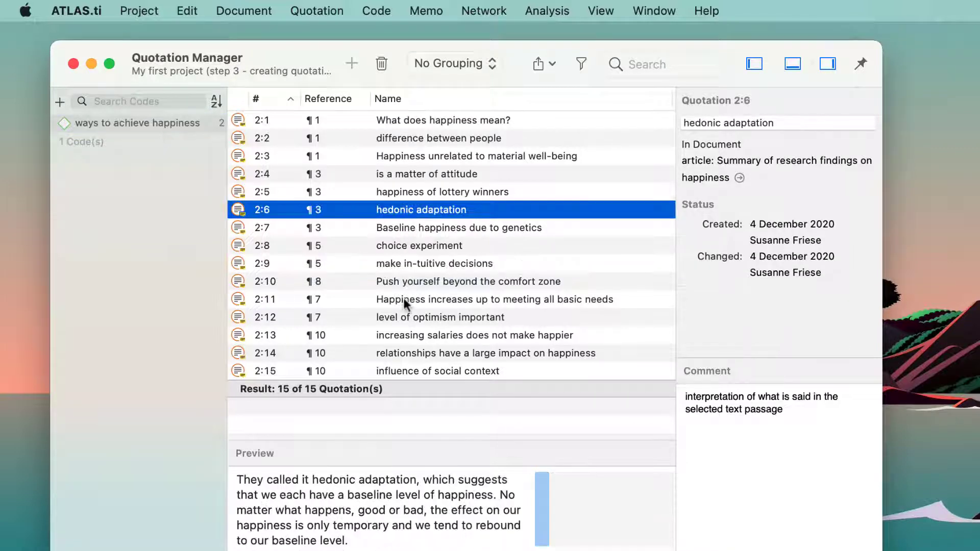
left_click(407, 313, "super")
Apply a new 'studies' code to quotations 2:6 and 2:12 together
right_click(407, 315)
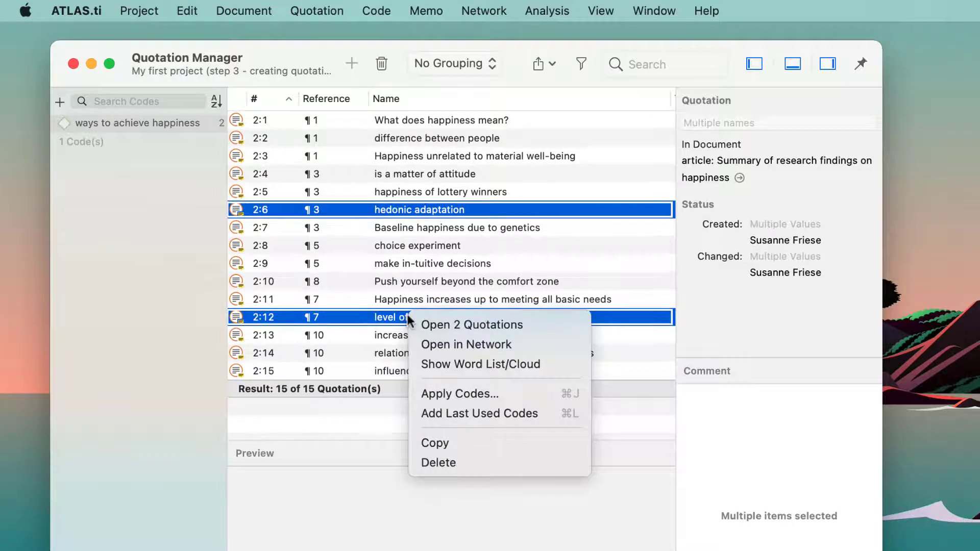
left_click(468, 394)
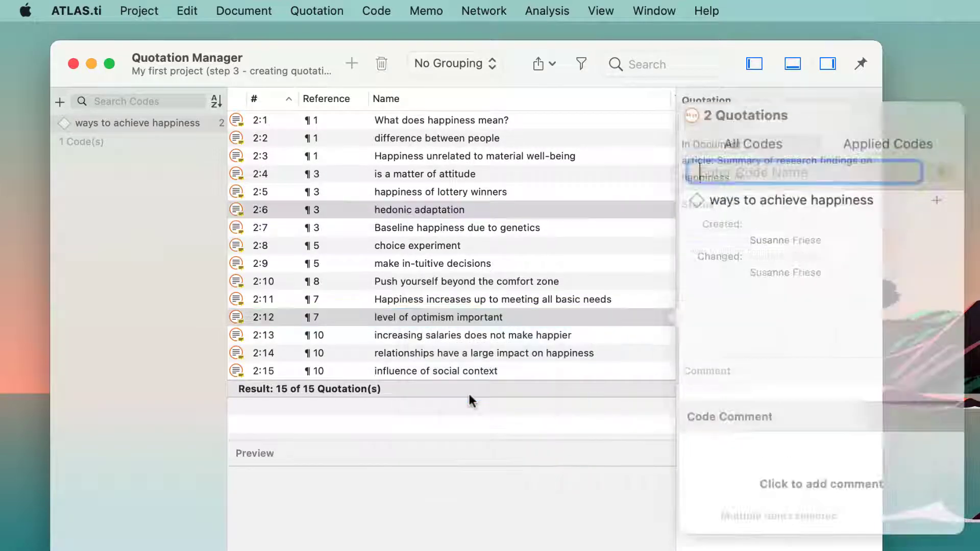
type("studies")
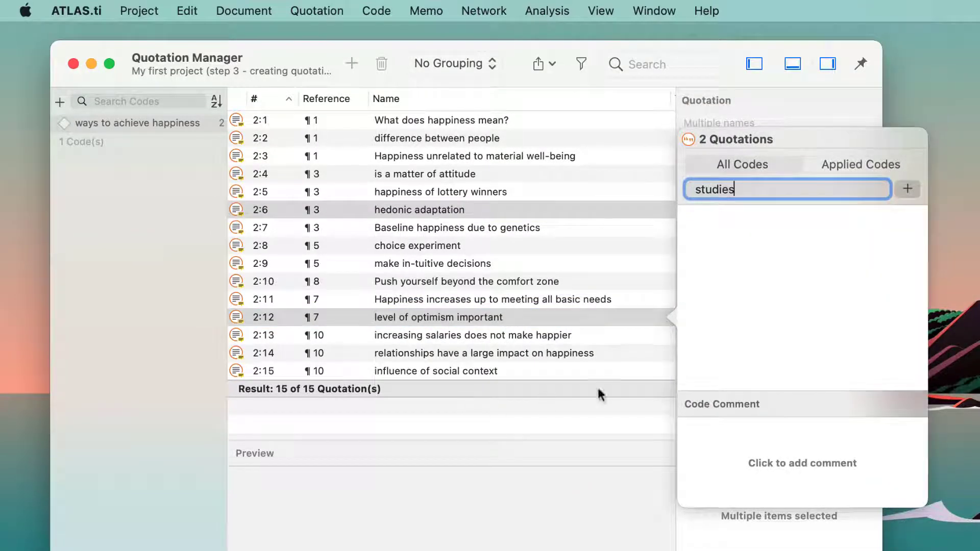
left_click(907, 189)
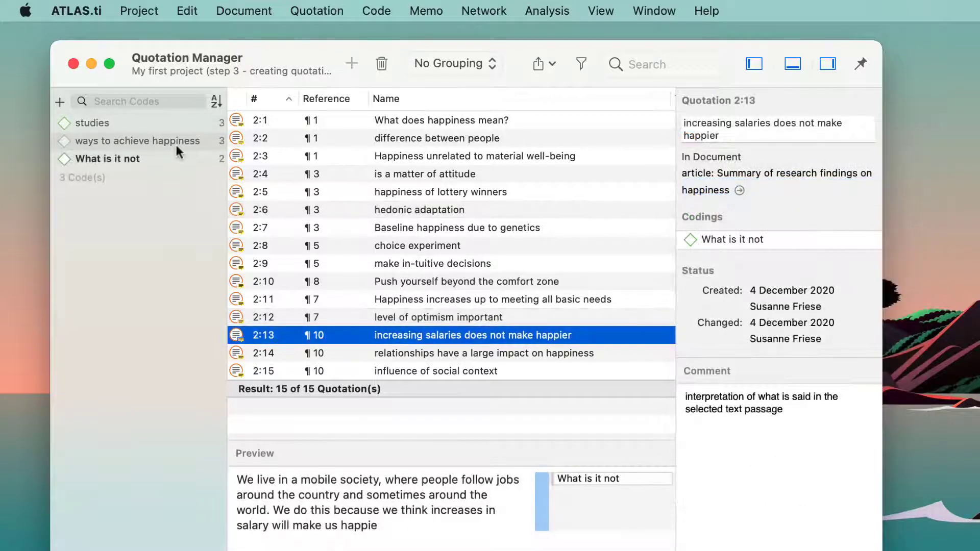